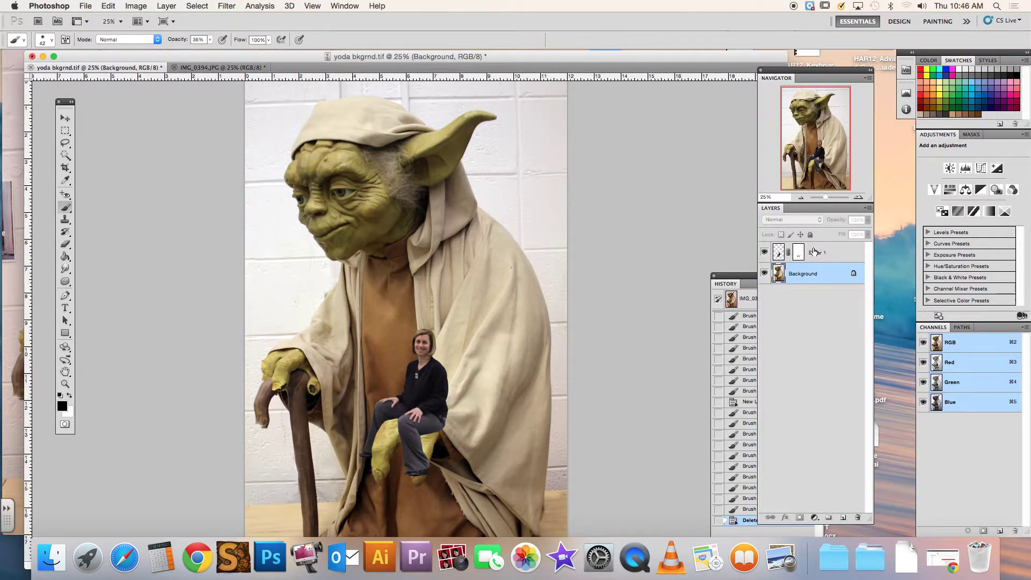
# - Create a new layer directly above the Background layer and name it "shadows"
pyautogui.click(815, 252)
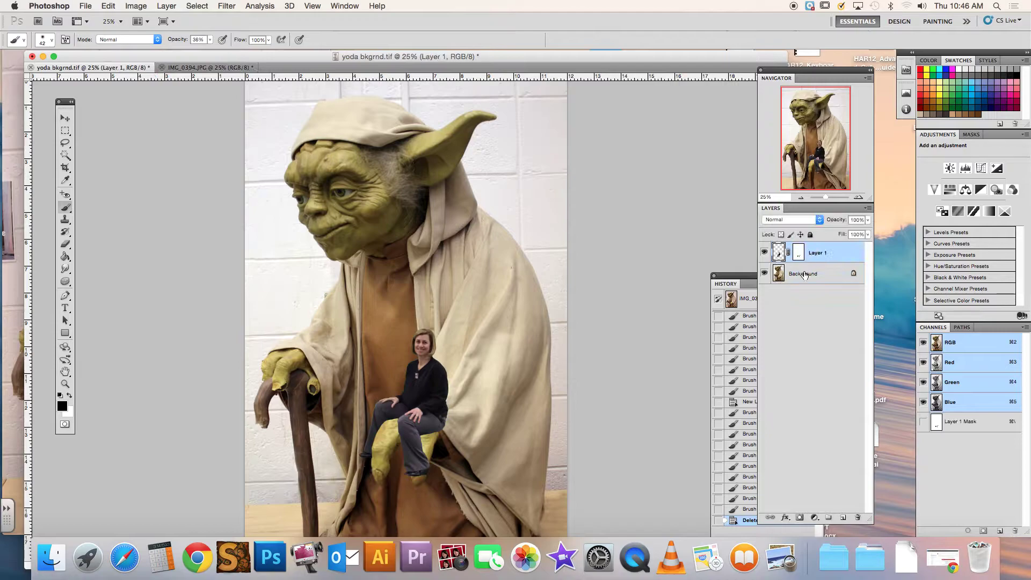
pyautogui.click(804, 274)
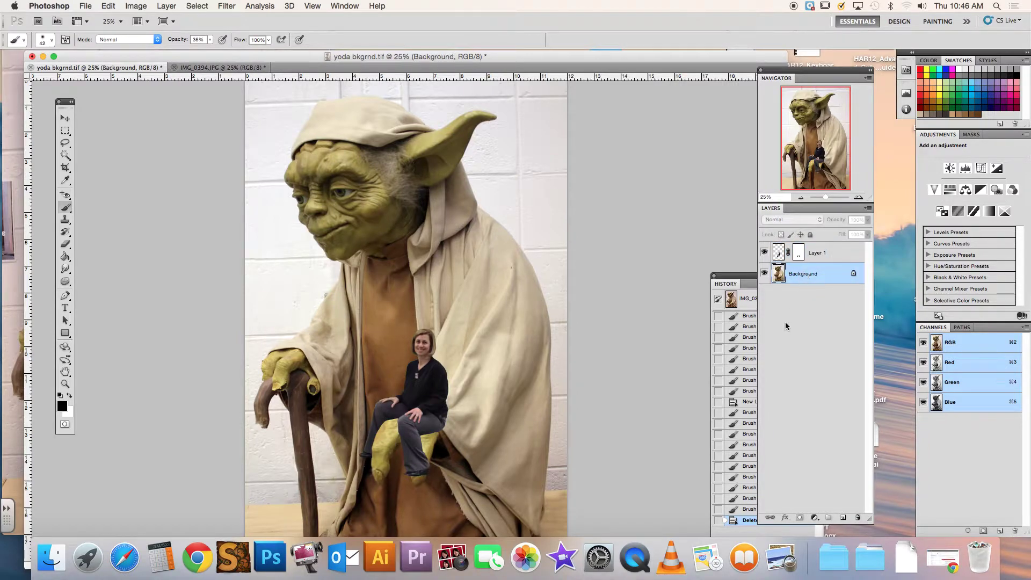
pyautogui.click(843, 519)
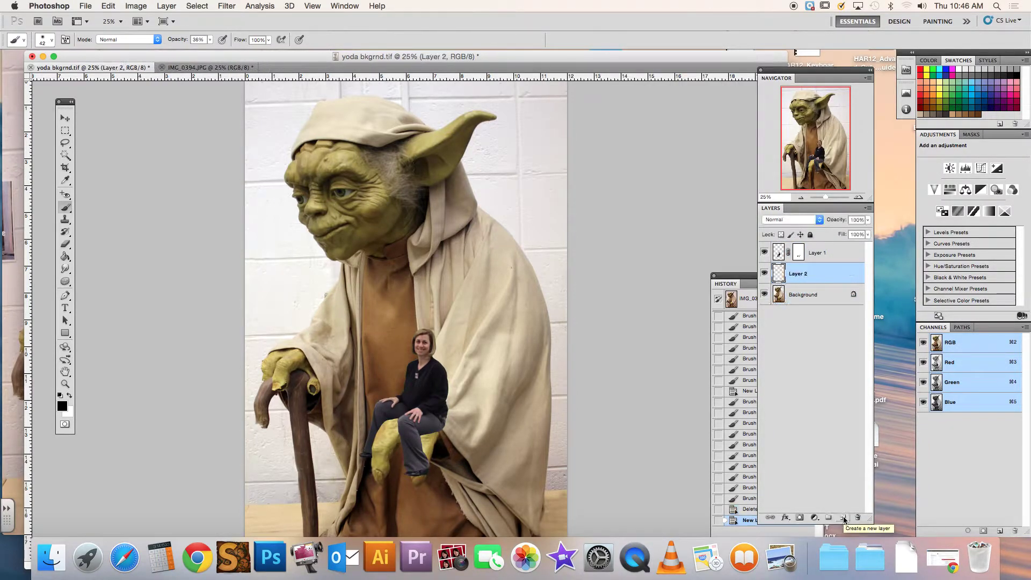
pyautogui.doubleClick(797, 273)
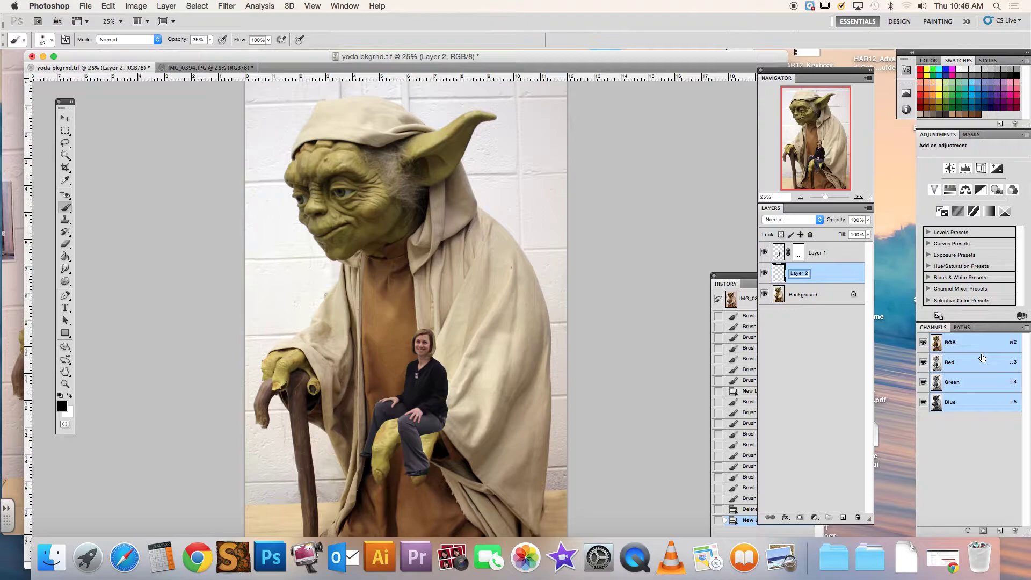
pyautogui.write('shadows')
pyautogui.click(837, 277)
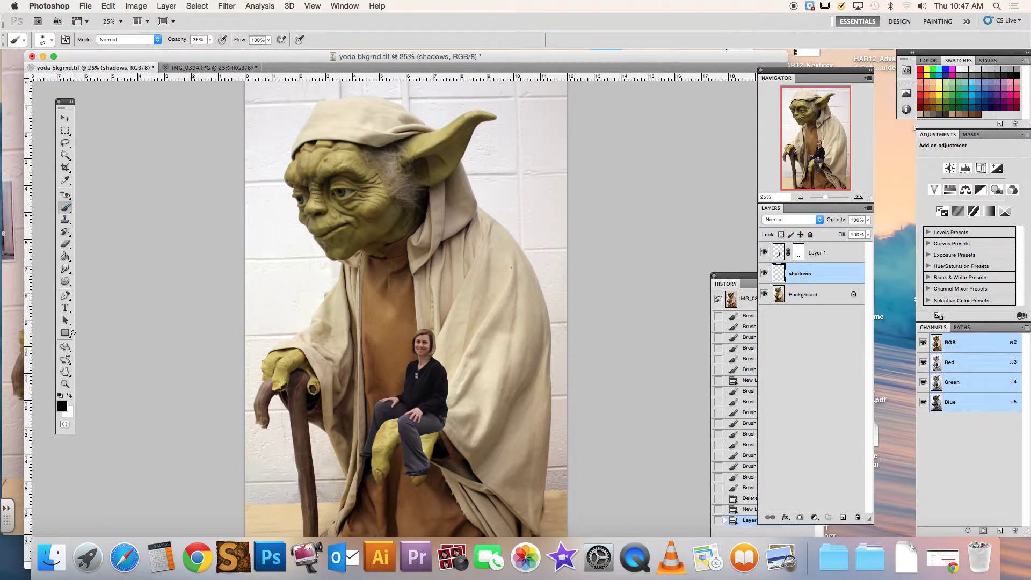
# - Keep black (000000) as the foreground colour and set the brush opacity to 30%
pyautogui.click(63, 406)
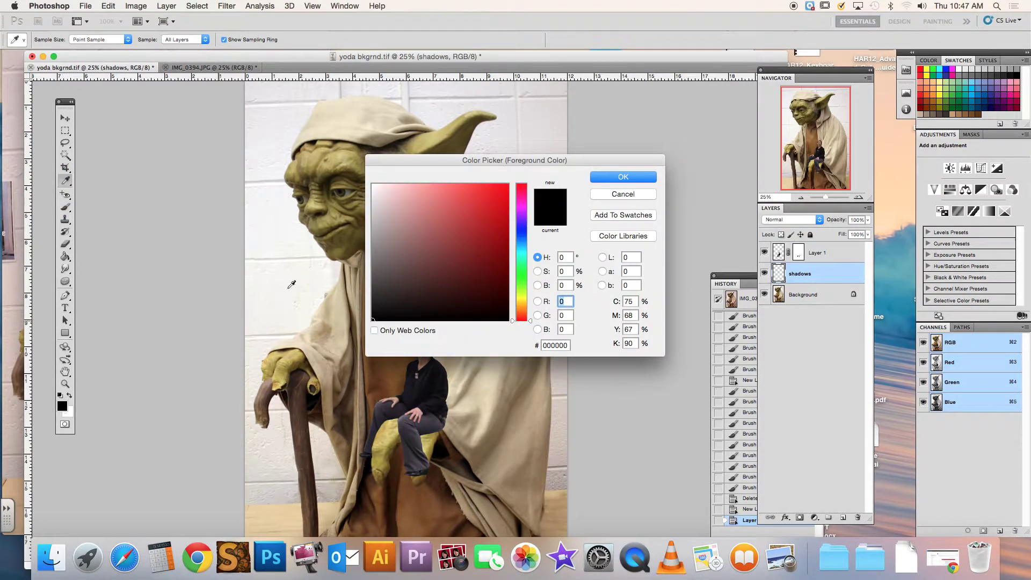
pyautogui.click(630, 178)
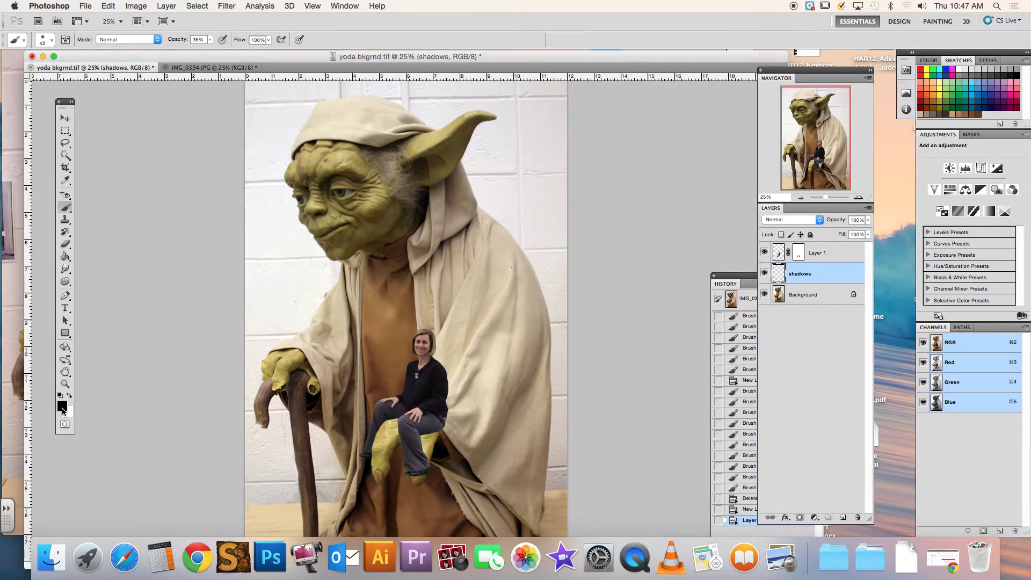
pyautogui.click(210, 39)
pyautogui.moveTo(212, 52)
pyautogui.mouseDown()
pyautogui.moveTo(230, 52)
pyautogui.moveTo(207, 56)
pyautogui.mouseUp()
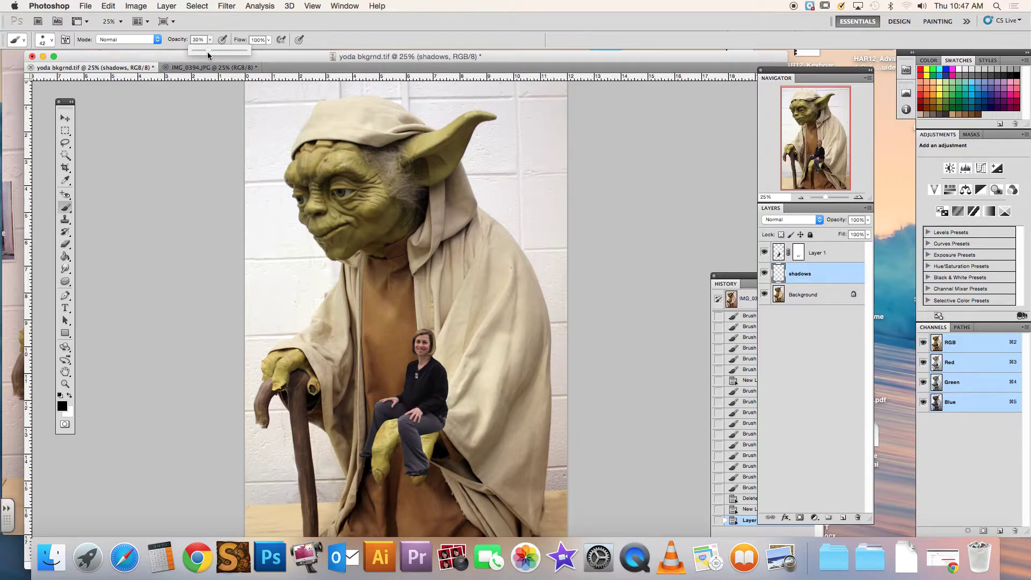
# - Set the brush to 54 px with 0% hardness for shading around the seated woman's legs
pyautogui.click(858, 197)
pyautogui.click(858, 198)
pyautogui.click(859, 197)
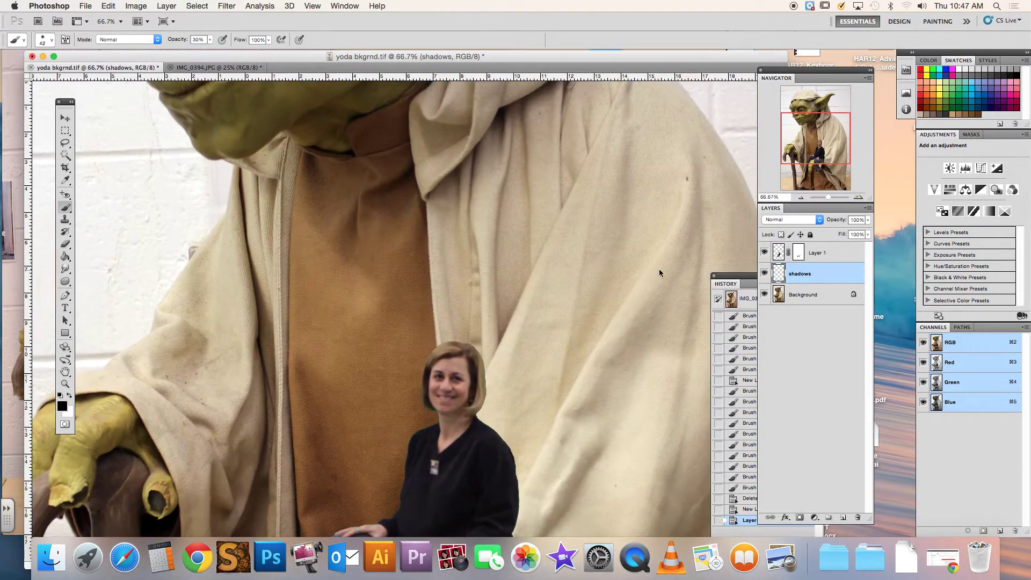
pyautogui.moveTo(492, 398)
pyautogui.mouseDown()
pyautogui.moveTo(483, 134)
pyautogui.moveTo(483, 172)
pyautogui.moveTo(482, 161)
pyautogui.mouseUp()
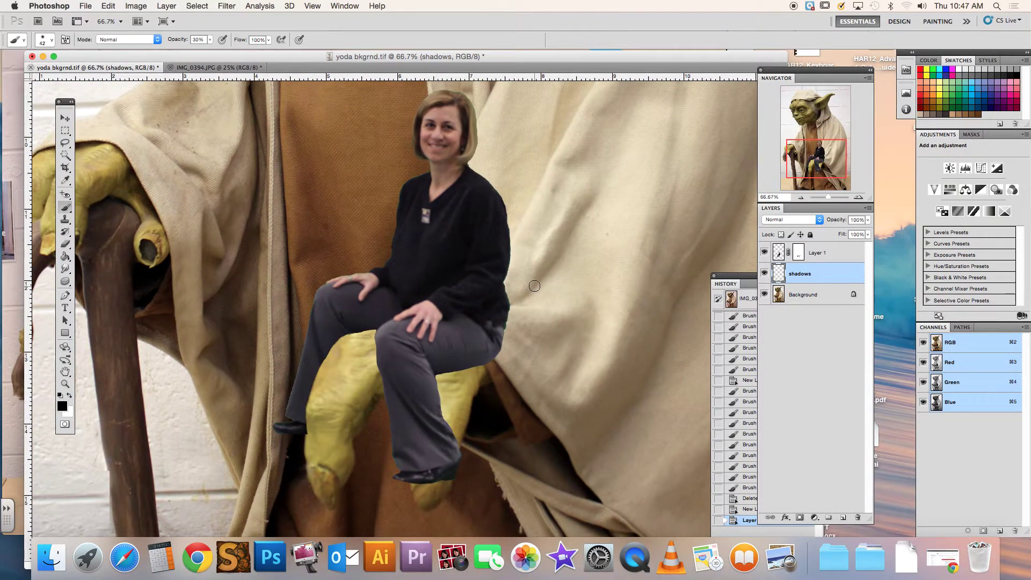
pyautogui.moveTo(489, 365)
pyautogui.mouseDown()
pyautogui.moveTo(437, 378)
pyautogui.moveTo(453, 442)
pyautogui.mouseUp()
pyautogui.click(52, 39)
pyautogui.moveTo(38, 69); pyautogui.dragTo(11, 94)
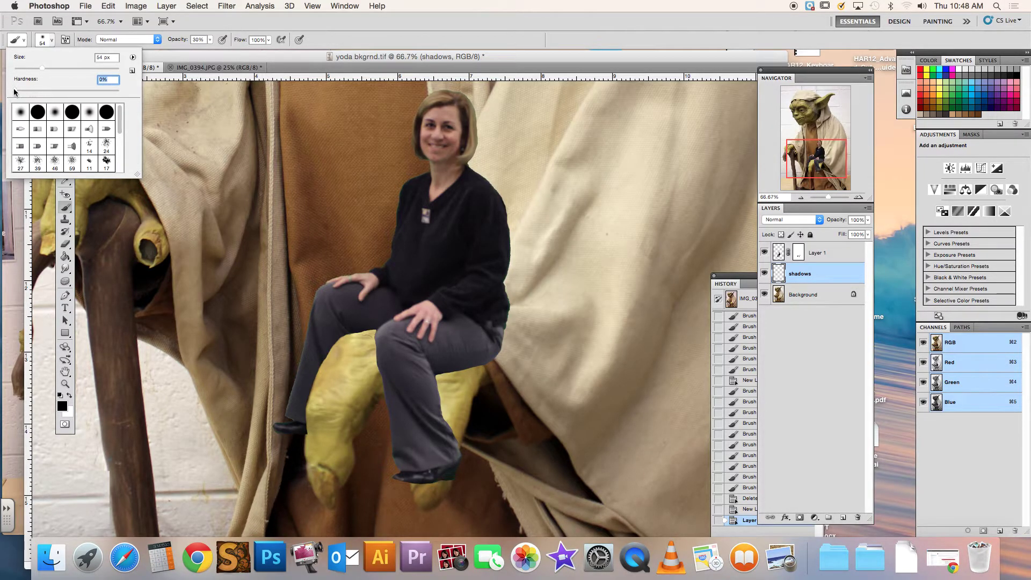
# - Paint soft shadows on the shadows layer over the yellow fingers beneath the woman's thigh, along her leg and under her shoe
pyautogui.click(481, 366)
pyautogui.moveTo(480, 366)
pyautogui.mouseDown()
pyautogui.moveTo(435, 375)
pyautogui.moveTo(487, 360)
pyautogui.moveTo(469, 411)
pyautogui.moveTo(448, 373)
pyautogui.moveTo(439, 377)
pyautogui.moveTo(454, 446)
pyautogui.moveTo(434, 376)
pyautogui.moveTo(450, 447)
pyautogui.mouseUp()
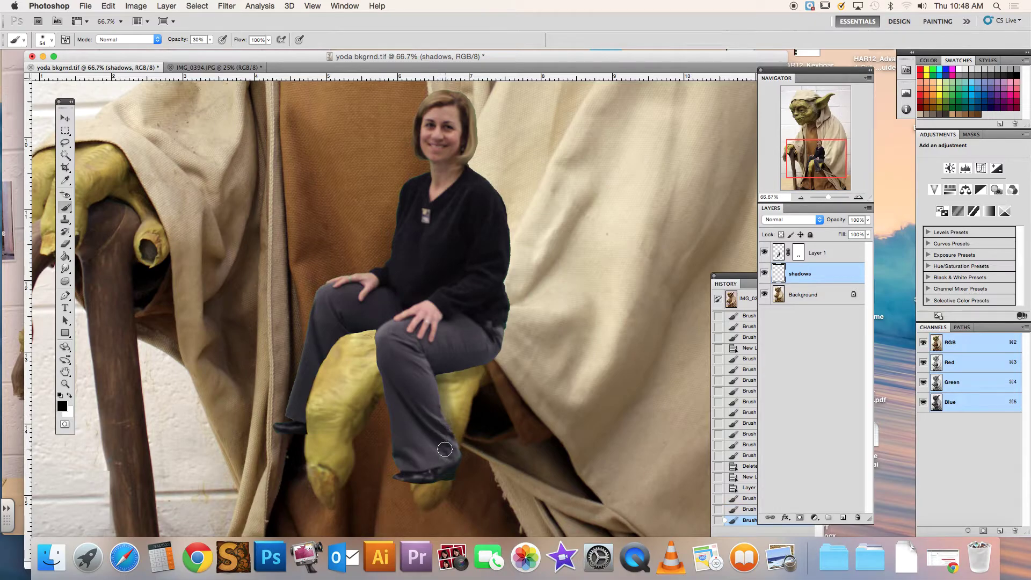
pyautogui.moveTo(440, 375)
pyautogui.mouseDown()
pyautogui.moveTo(481, 361)
pyautogui.moveTo(406, 381)
pyautogui.mouseUp()
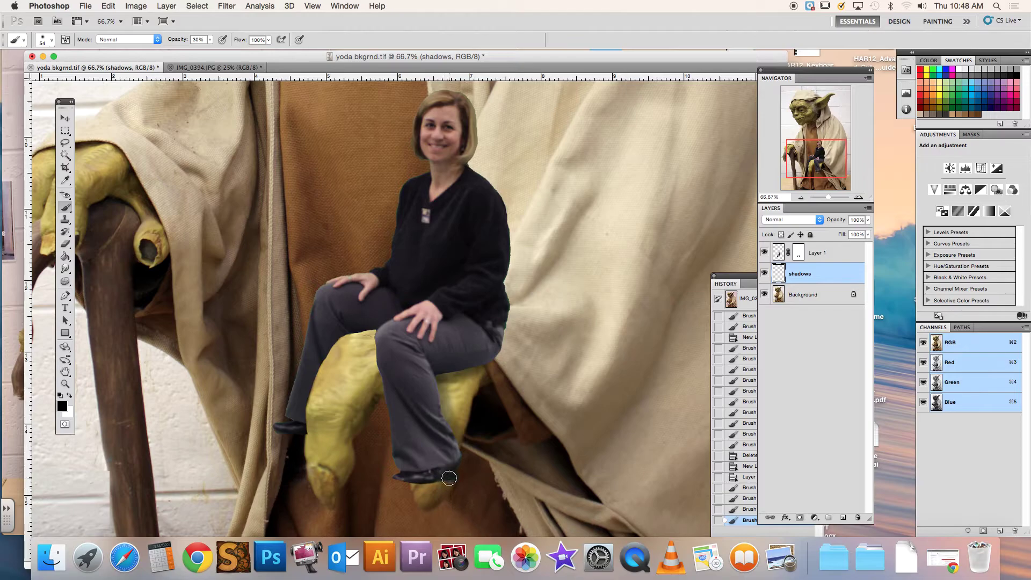
pyautogui.moveTo(433, 480)
pyautogui.mouseDown()
pyautogui.moveTo(409, 482)
pyautogui.moveTo(448, 483)
pyautogui.moveTo(407, 482)
pyautogui.moveTo(449, 479)
pyautogui.mouseUp()
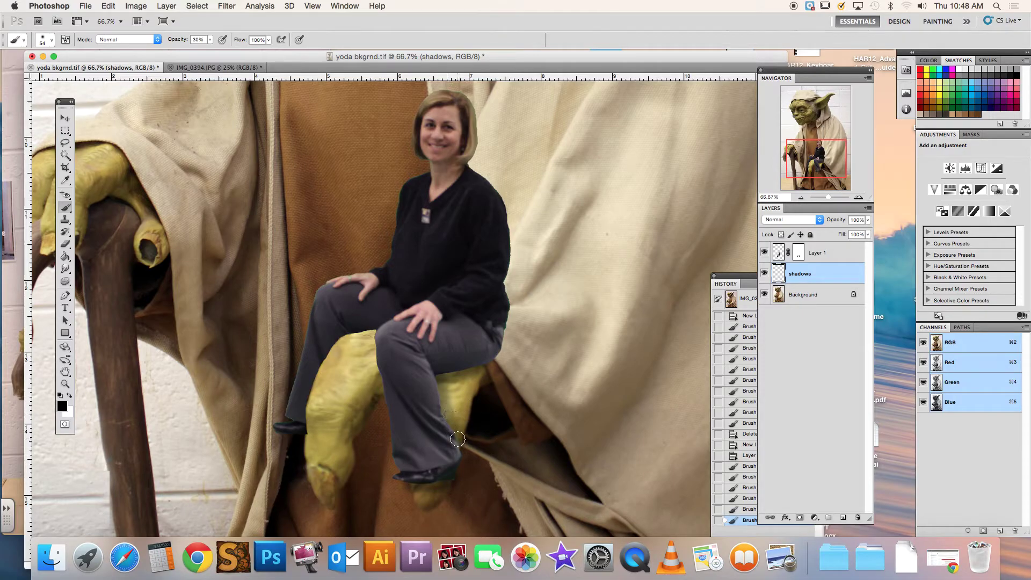
pyautogui.moveTo(451, 426)
pyautogui.mouseDown()
pyautogui.moveTo(428, 373)
pyautogui.moveTo(482, 364)
pyautogui.moveTo(412, 372)
pyautogui.moveTo(504, 350)
pyautogui.moveTo(478, 366)
pyautogui.moveTo(501, 347)
pyautogui.moveTo(481, 344)
pyautogui.moveTo(509, 343)
pyautogui.moveTo(475, 369)
pyautogui.moveTo(383, 378)
pyautogui.moveTo(470, 383)
pyautogui.moveTo(507, 355)
pyautogui.moveTo(449, 376)
pyautogui.mouseUp()
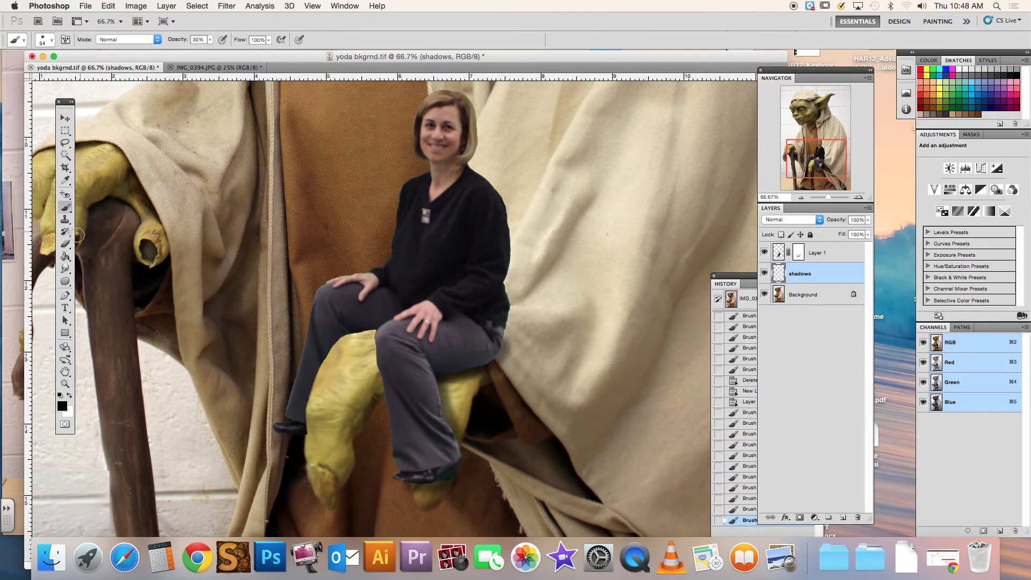
# - Try to erase the excess shadow beside the yellow finger below the woman's hip with the Eraser
pyautogui.click(65, 243)
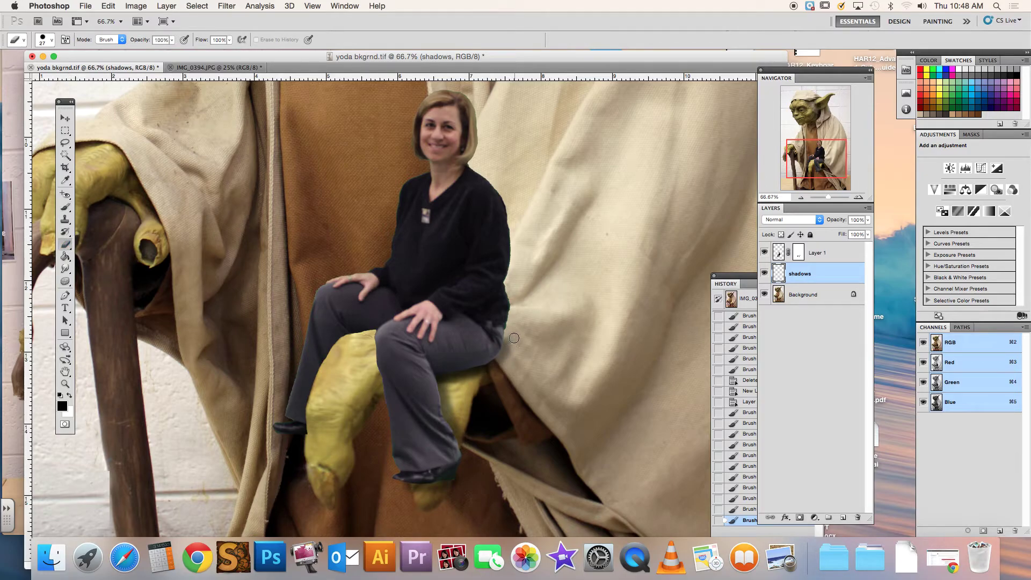
pyautogui.moveTo(501, 363); pyautogui.dragTo(481, 370)
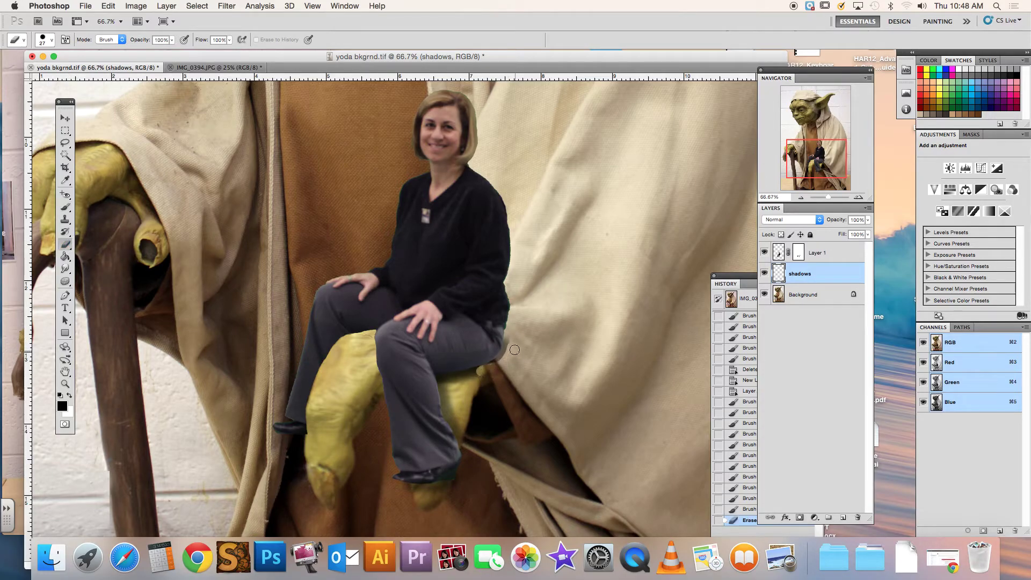
pyautogui.press('super+z')
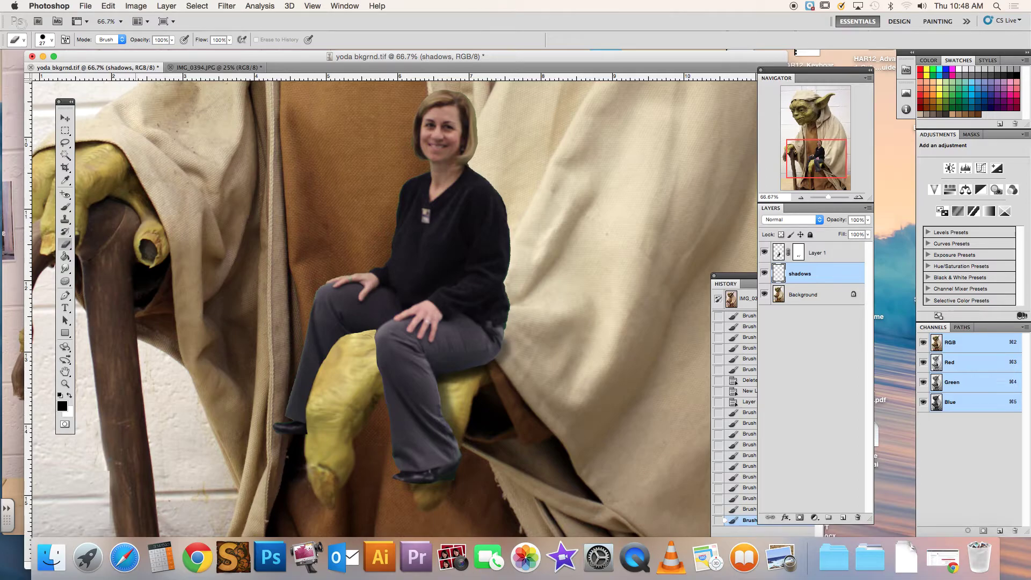
# - Erase the excess shadow on the robe beside the woman's hip using a 70 px eraser at minimum hardness
pyautogui.click(48, 43)
pyautogui.moveTo(43, 69); pyautogui.dragTo(50, 68)
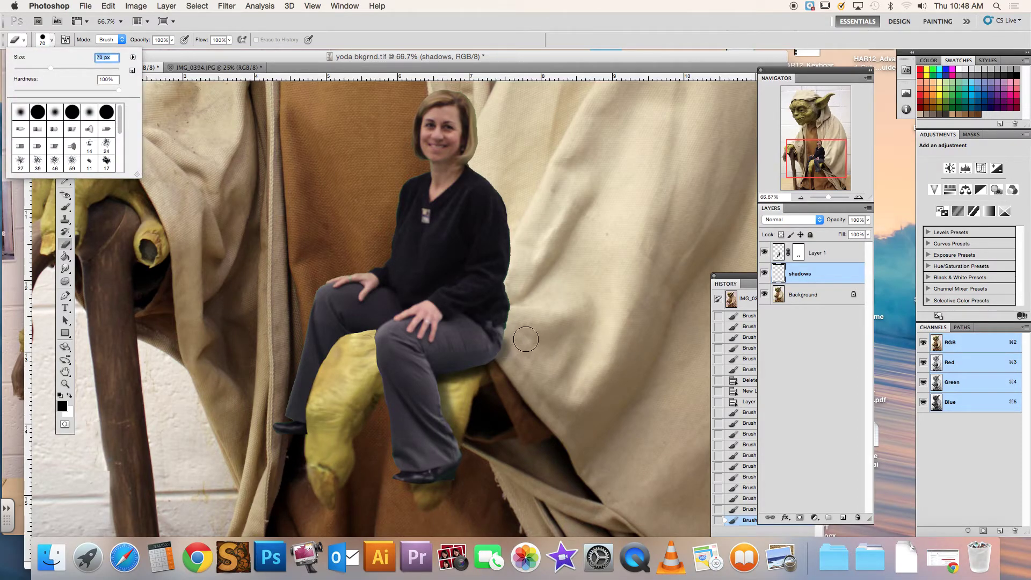
pyautogui.press('Return')
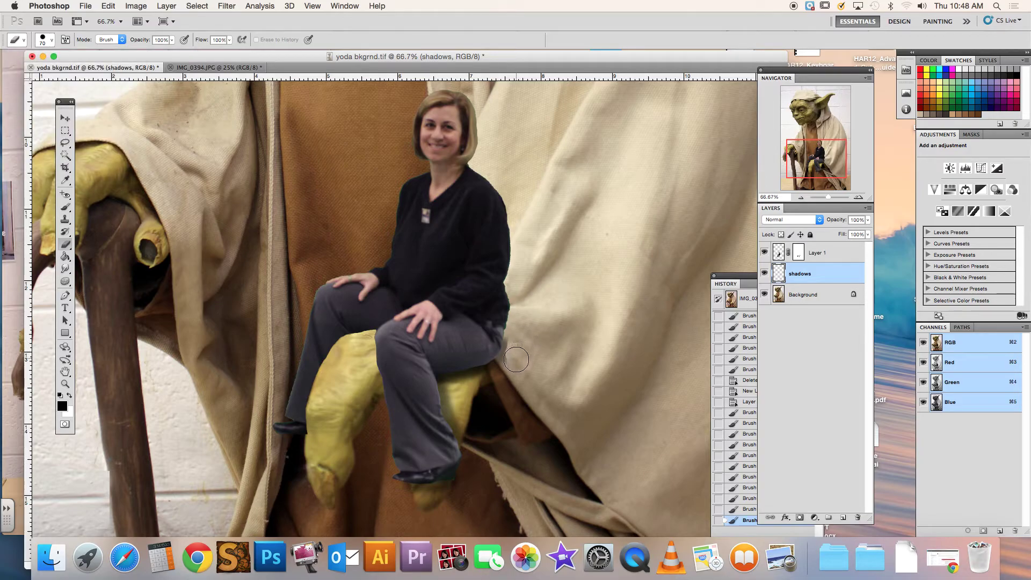
pyautogui.press('super+z')
pyautogui.click(46, 44)
pyautogui.click(15, 92)
pyautogui.press('Return')
pyautogui.moveTo(512, 361)
pyautogui.mouseDown()
pyautogui.moveTo(505, 374)
pyautogui.moveTo(512, 340)
pyautogui.moveTo(531, 340)
pyautogui.mouseUp()
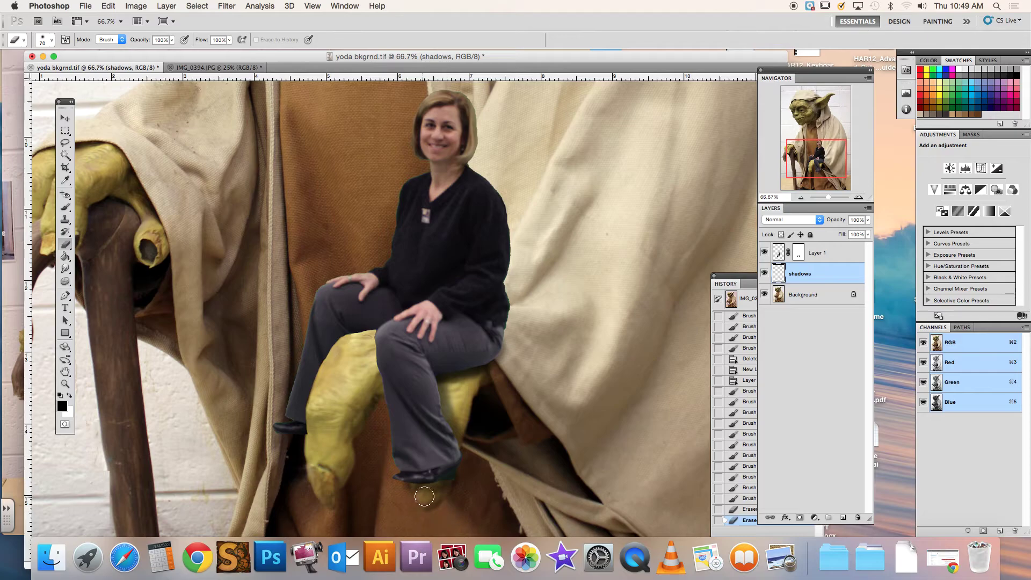
# - Brush more shadow onto the yellow fingertip beneath the woman's front shoe
pyautogui.click(66, 207)
pyautogui.moveTo(413, 480); pyautogui.dragTo(451, 478)
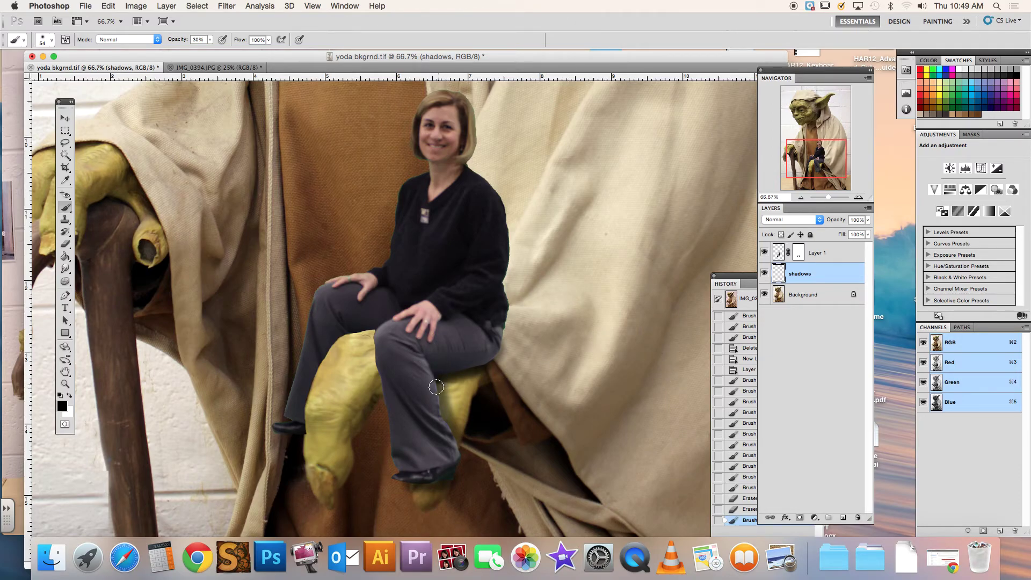
# - Compare the picture with and without the shadows layer at about 41% zoom
pyautogui.moveTo(830, 197); pyautogui.dragTo(827, 199)
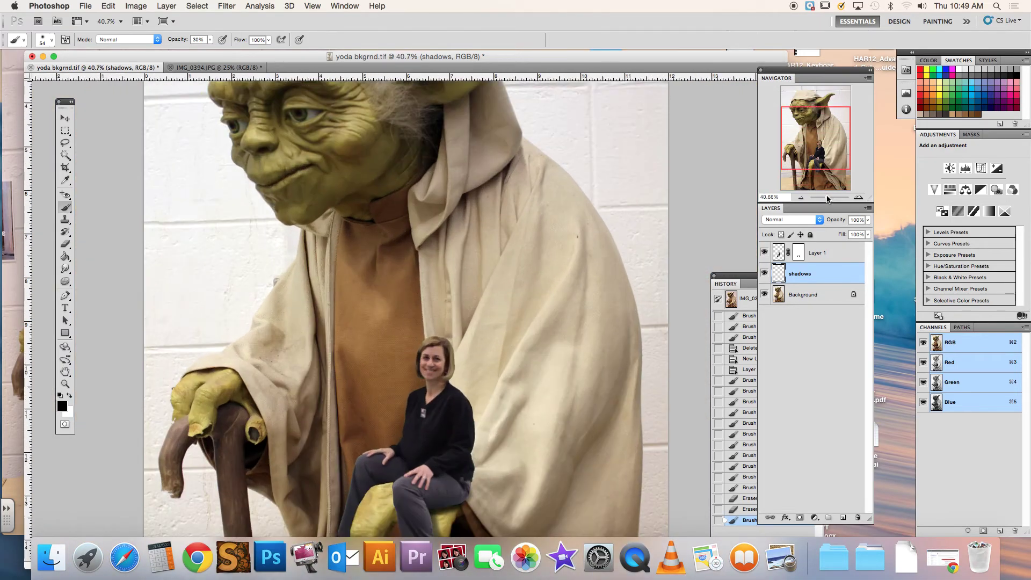
pyautogui.scroll(-5, 618, 258)
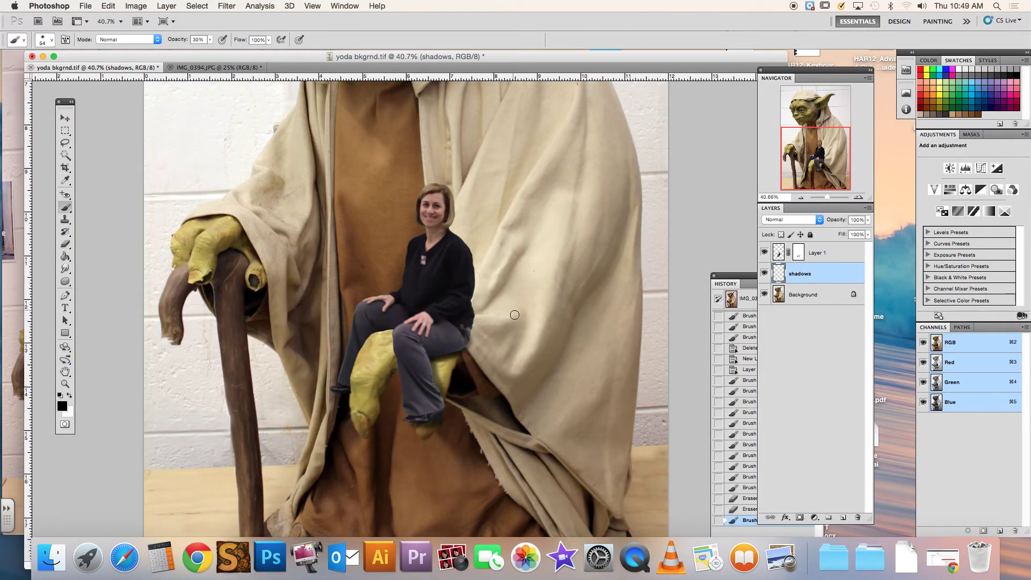
pyautogui.click(763, 274)
pyautogui.click(764, 274)
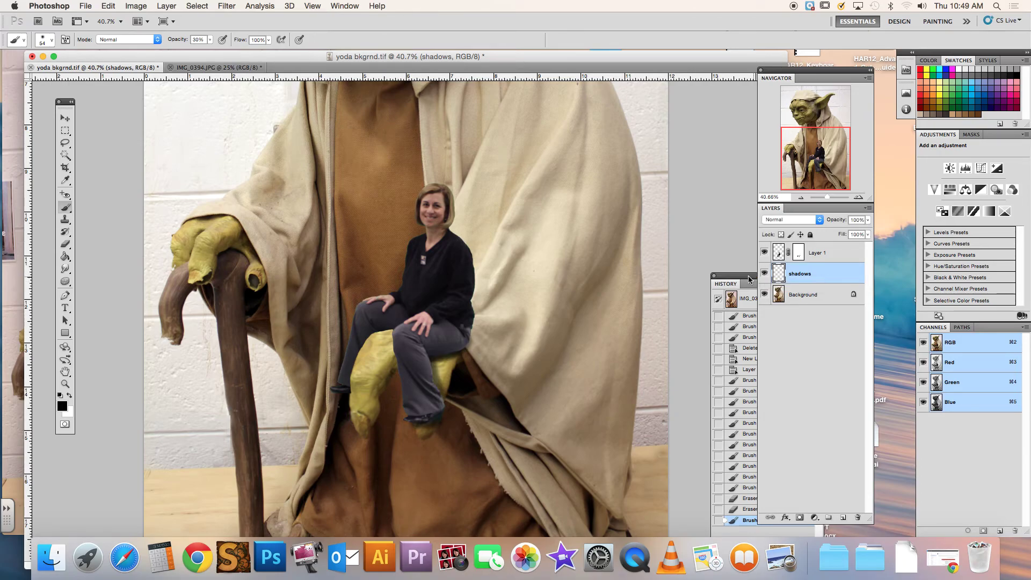